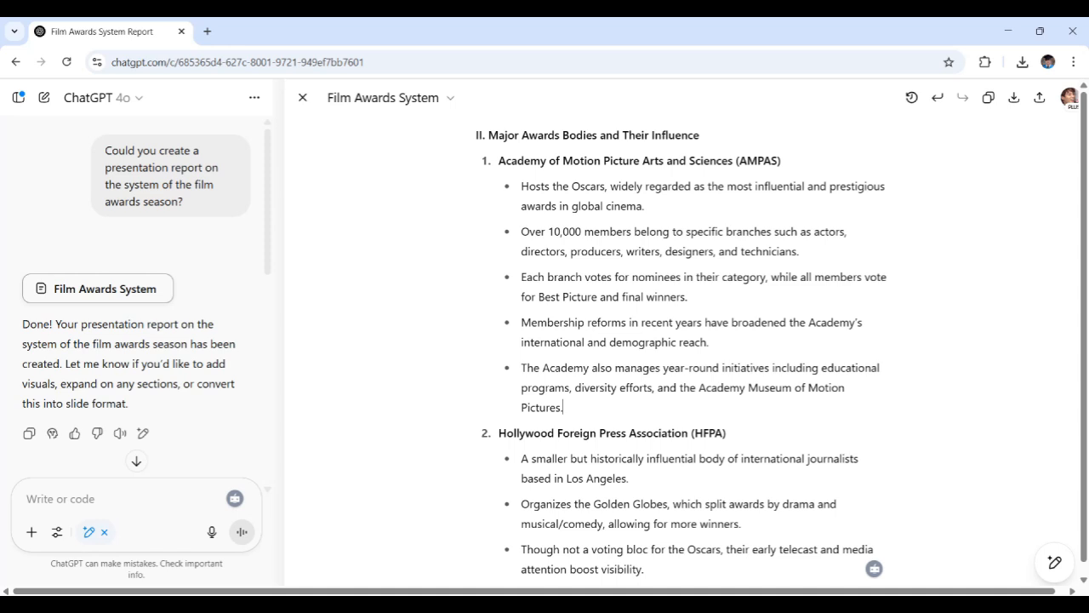
Request an inline edit of the five AMPAS bullets with the prompt "Can you turn this list into a smooth, well-structured paragraph?"
{"action": "left_click_drag", "start_coordinate": [564, 407], "coordinate": [521, 186]}
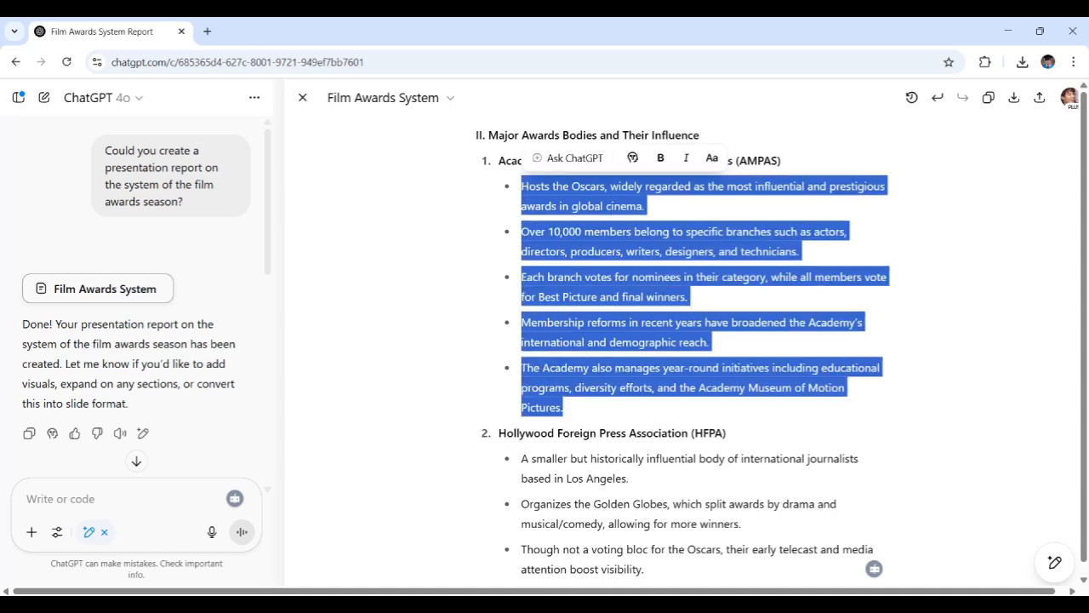
{"action": "left_click", "coordinate": [573, 162]}
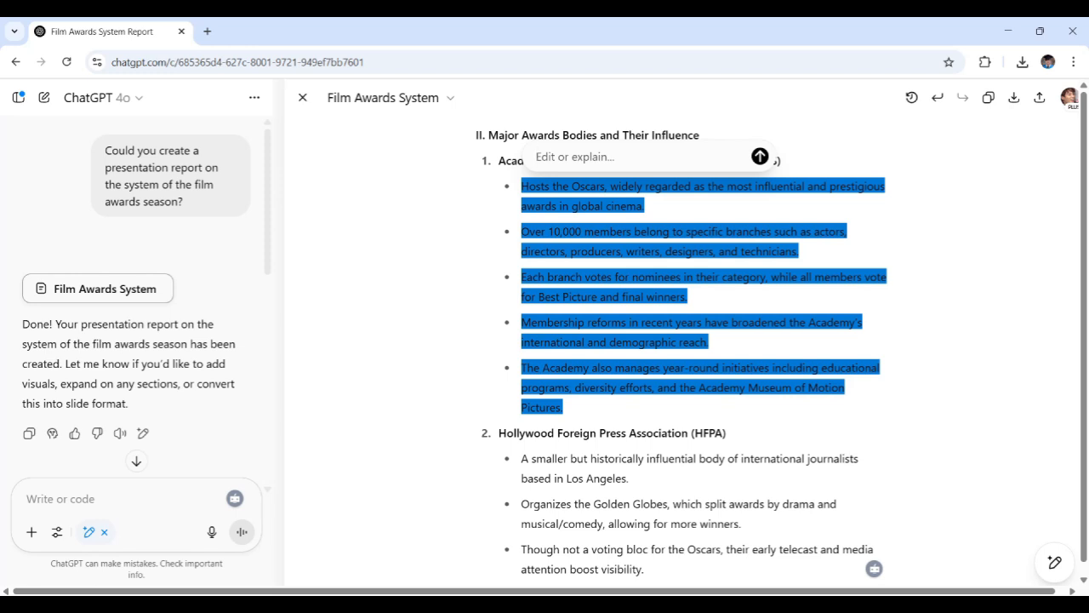
{"action": "type", "text": "Can you turn this list into a smooth, well-structured paragraph?"}
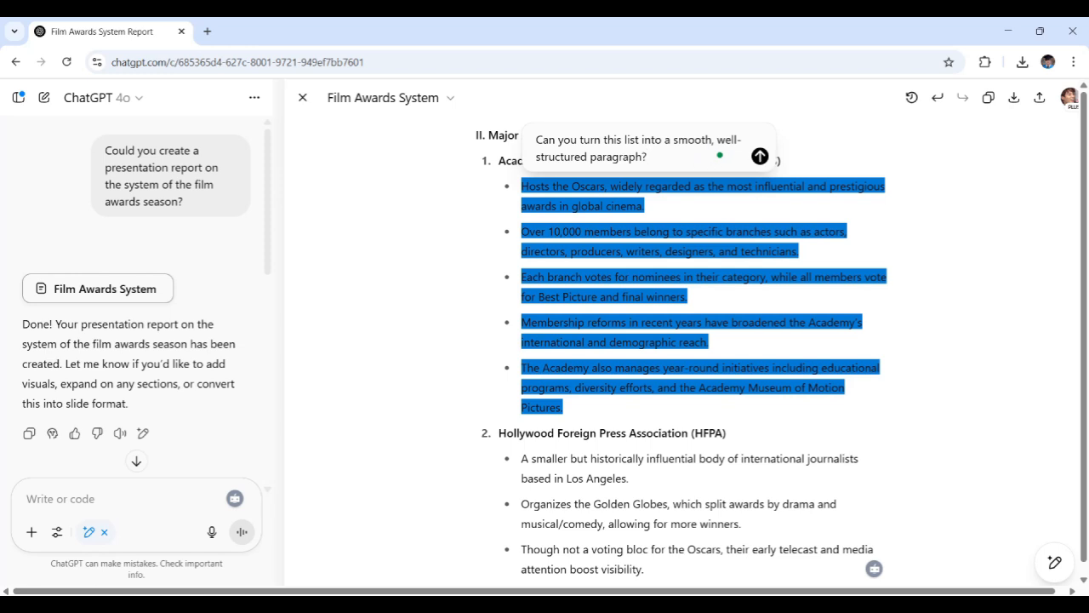
{"action": "left_click", "coordinate": [760, 157]}
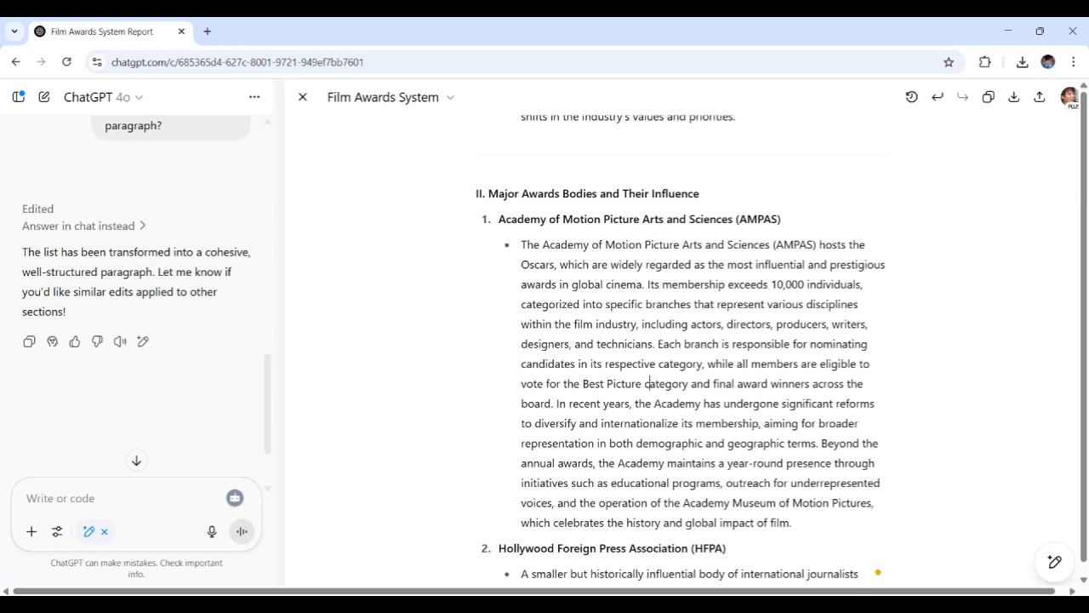
Show the tracked changes for the AMPAS section, compare the removed bullets with the new paragraph, and hide the changes again
{"action": "scroll", "coordinate": [950, 199], "scroll_direction": "down", "scroll_amount": 1}
{"action": "left_click", "coordinate": [910, 98]}
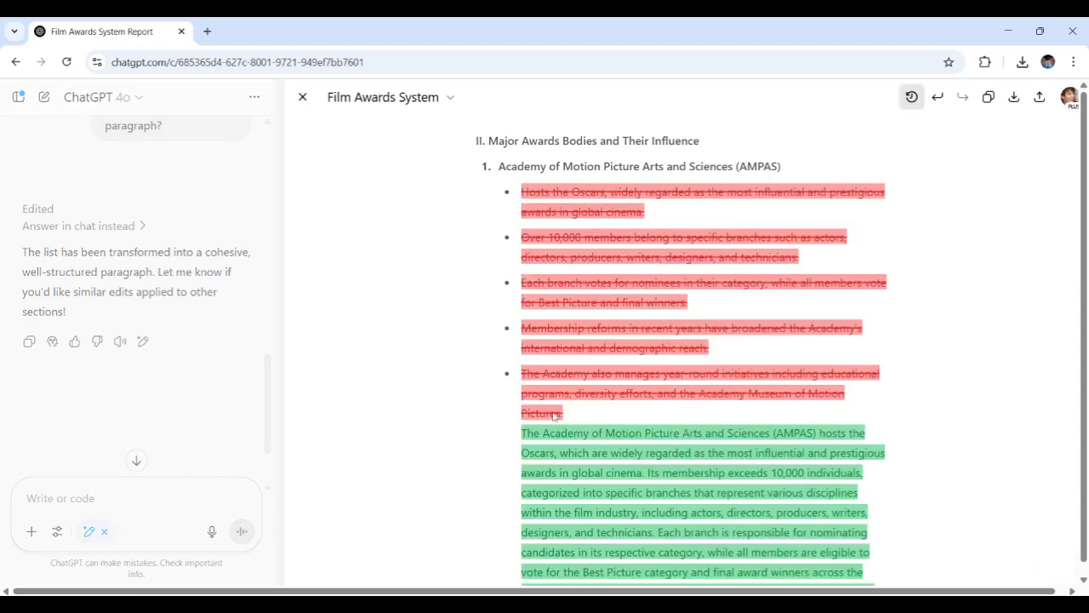
{"action": "scroll", "coordinate": [607, 380], "scroll_direction": "down", "scroll_amount": 1}
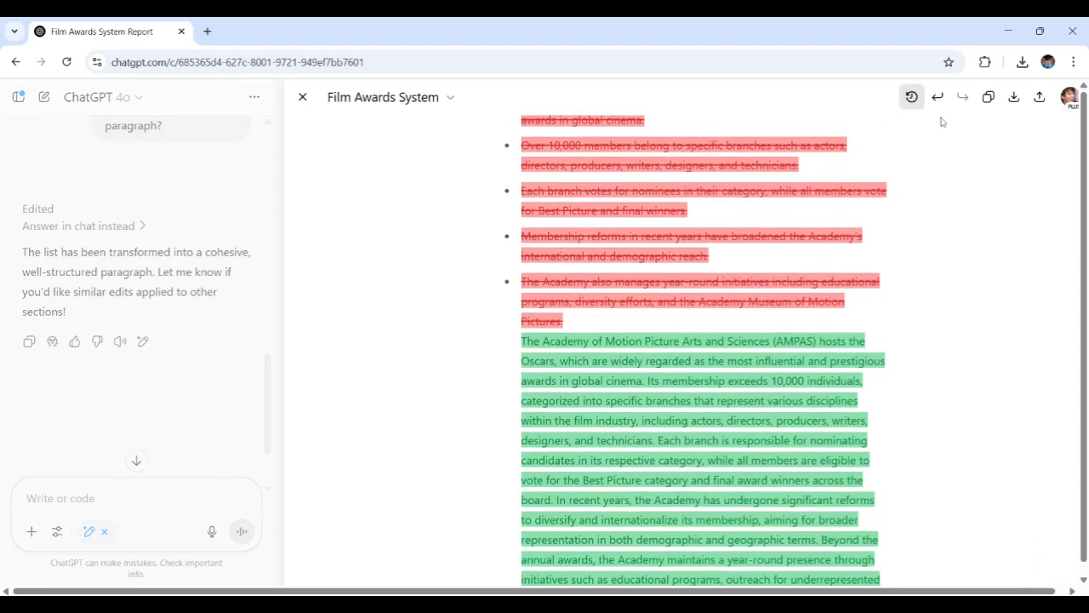
{"action": "left_click", "coordinate": [912, 97]}
{"action": "scroll", "coordinate": [659, 255], "scroll_direction": "up", "scroll_amount": 1}
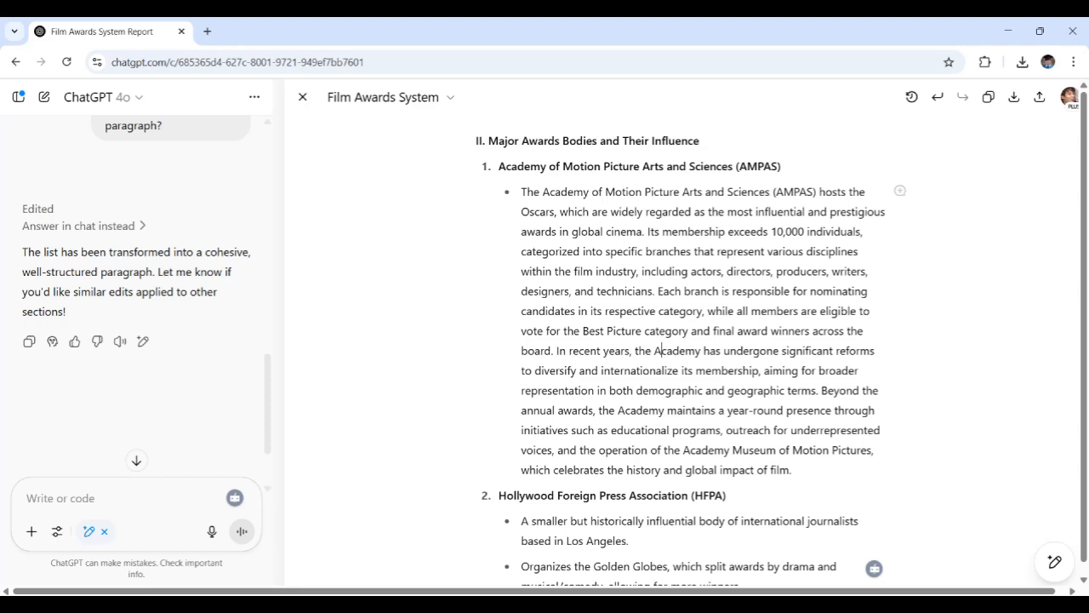
Request an edit of the first Conclusion paragraph's text: "Can you break this paragraph into a clear bullet-point list for easier reading?"
{"action": "scroll", "coordinate": [720, 374], "scroll_direction": "down", "scroll_amount": 1}
{"action": "scroll", "coordinate": [672, 340], "scroll_direction": "down", "scroll_amount": 12}
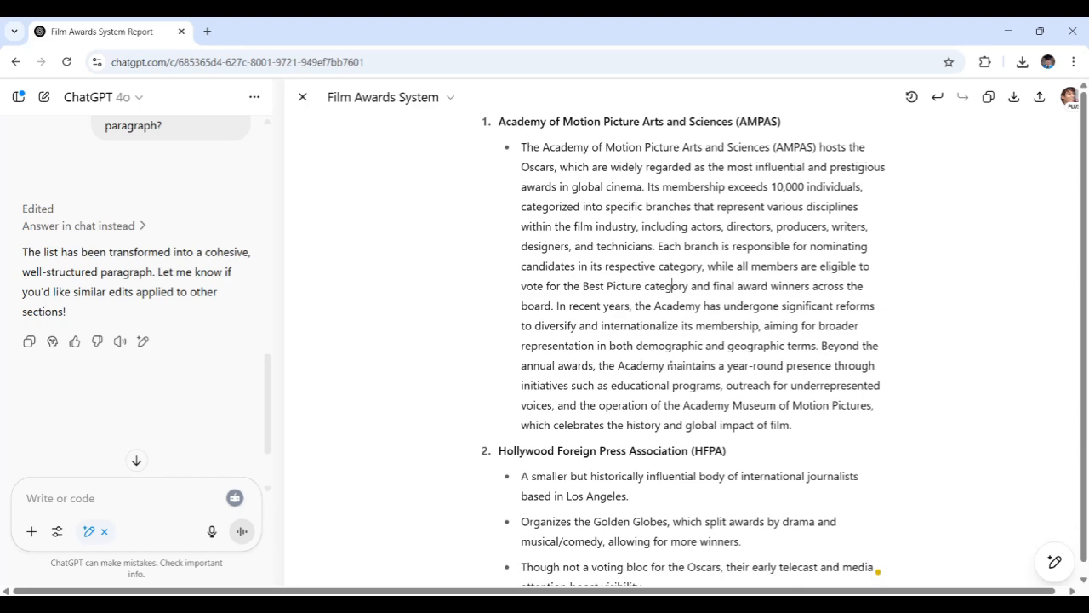
{"action": "scroll", "coordinate": [665, 381], "scroll_direction": "down", "scroll_amount": 12}
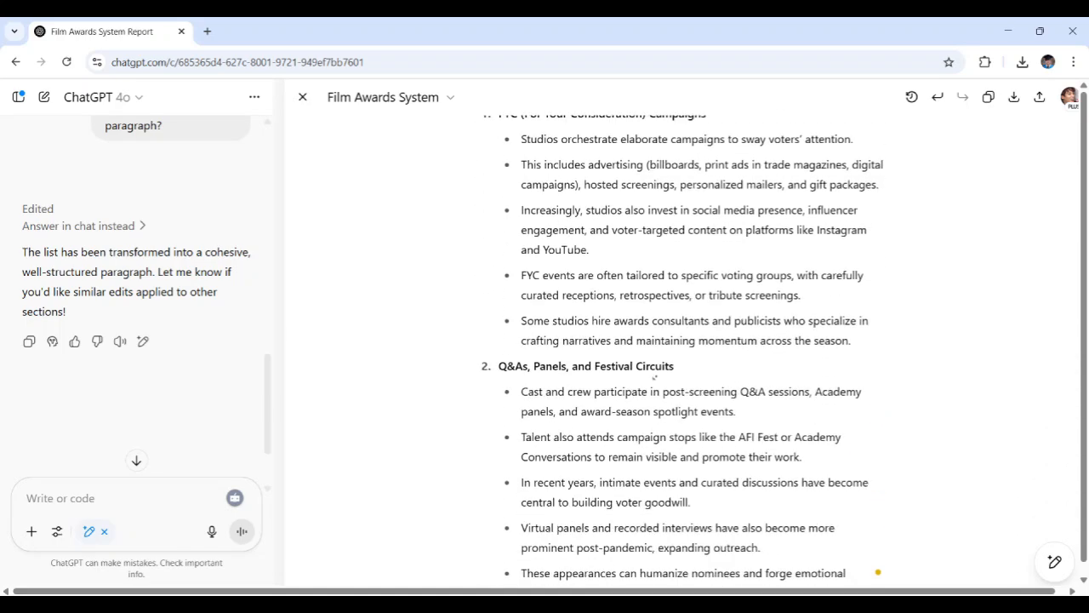
{"action": "scroll", "coordinate": [648, 375], "scroll_direction": "down", "scroll_amount": 12}
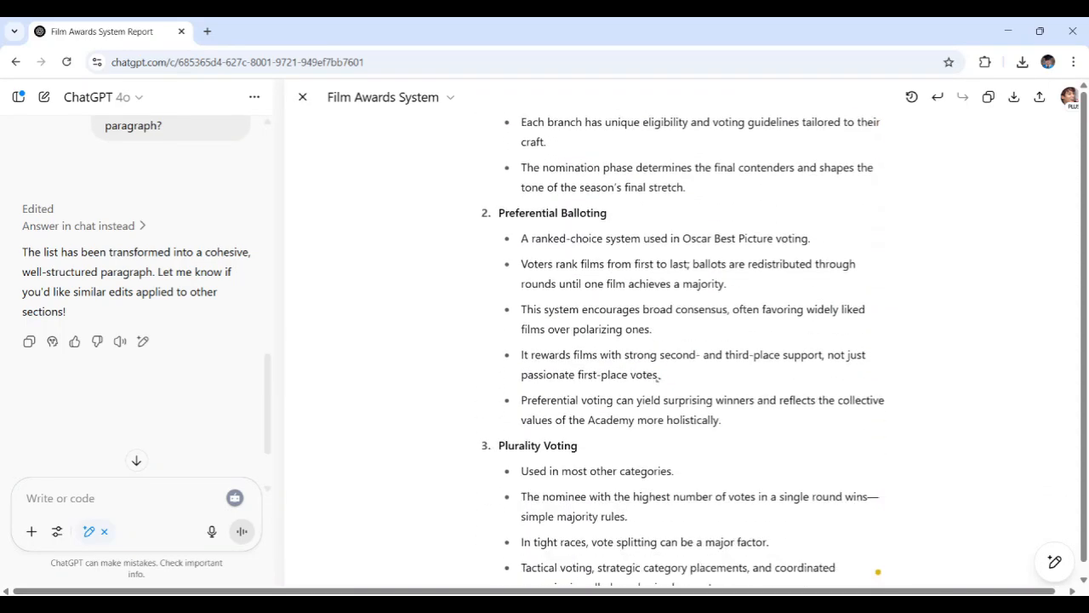
{"action": "scroll", "coordinate": [641, 380], "scroll_direction": "down", "scroll_amount": 6}
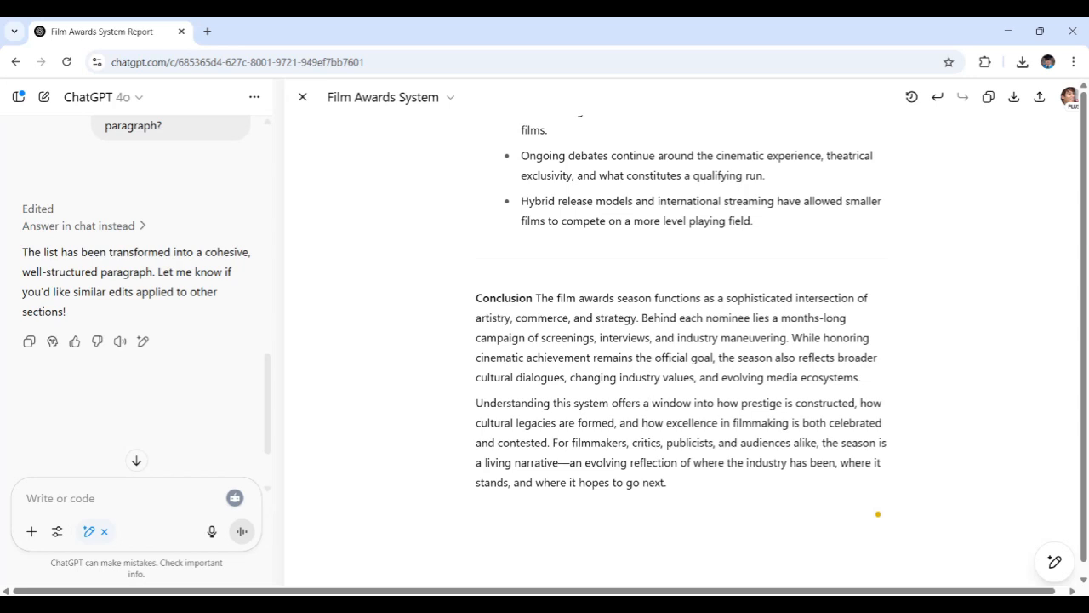
{"action": "left_click", "coordinate": [644, 402]}
{"action": "left_click_drag", "start_coordinate": [861, 379], "coordinate": [535, 298]}
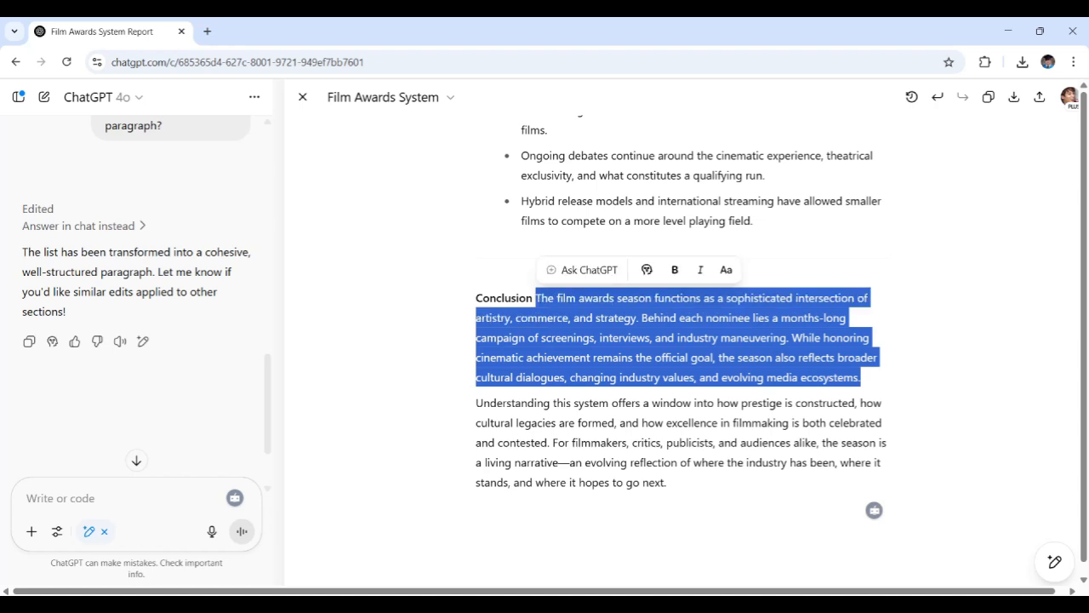
{"action": "left_click", "coordinate": [585, 271]}
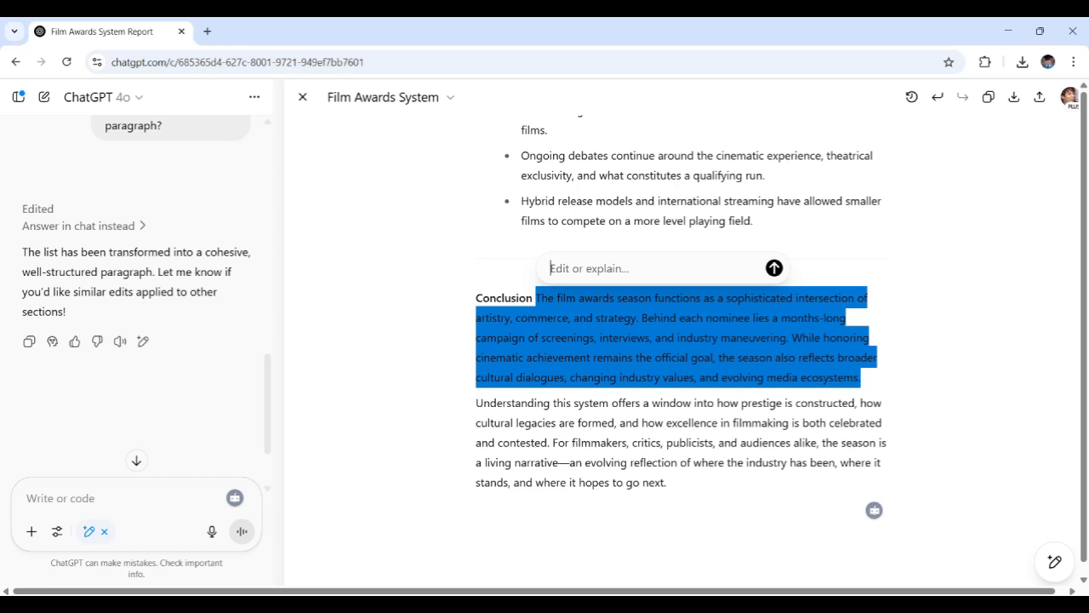
{"action": "type", "text": "Can you break this paragraph into a clear bullet-point list for easier reading?"}
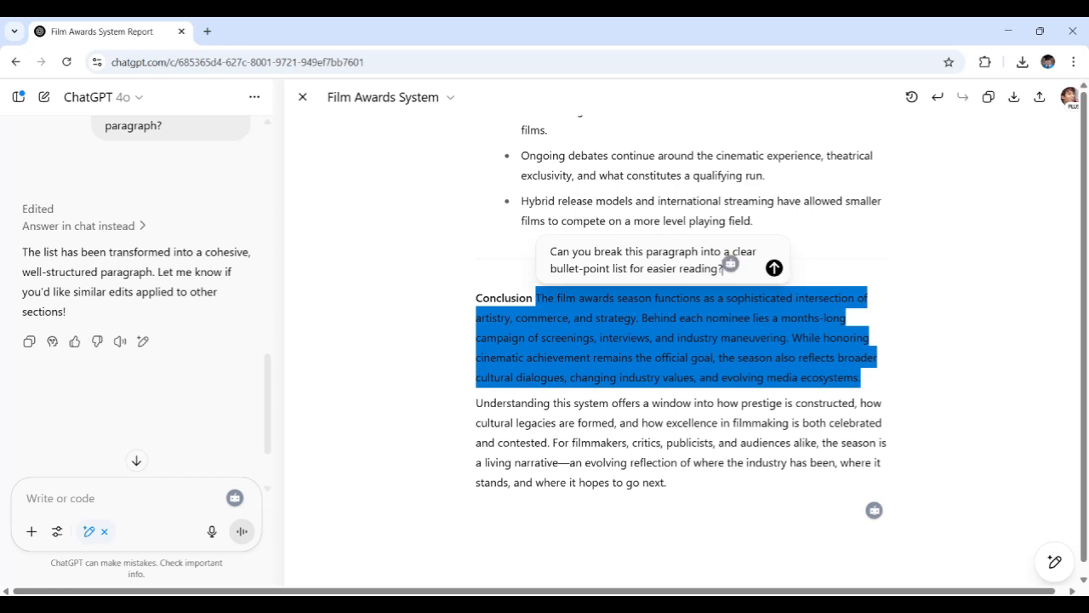
{"action": "left_click", "coordinate": [774, 268]}
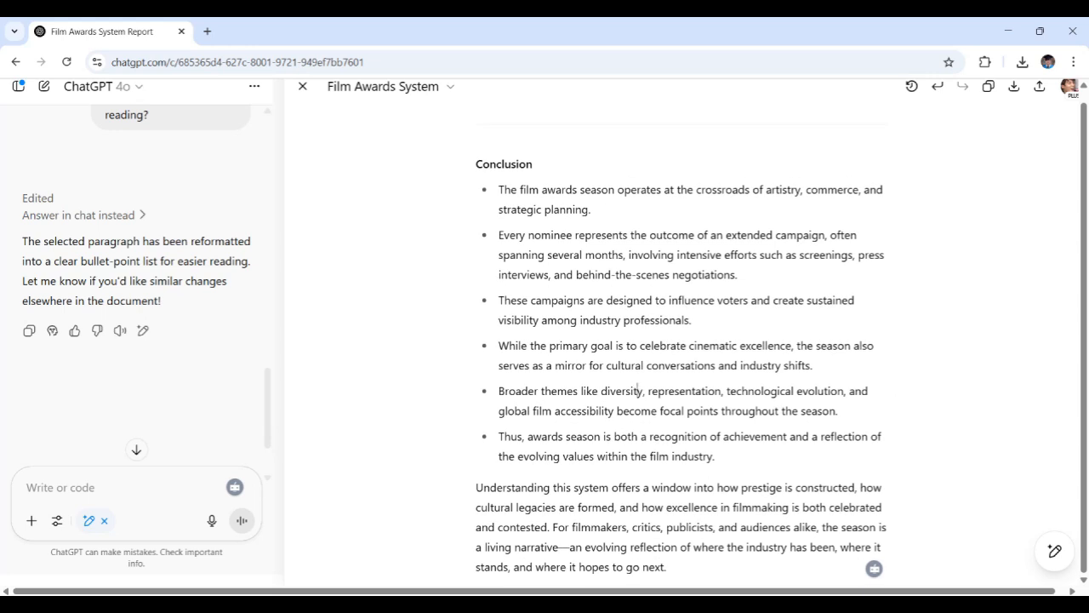
Review the edited report from the bulleted Conclusion back up to the Major Awards Bodies section
{"action": "left_click", "coordinate": [638, 390]}
{"action": "scroll", "coordinate": [634, 361], "scroll_direction": "up", "scroll_amount": 5}
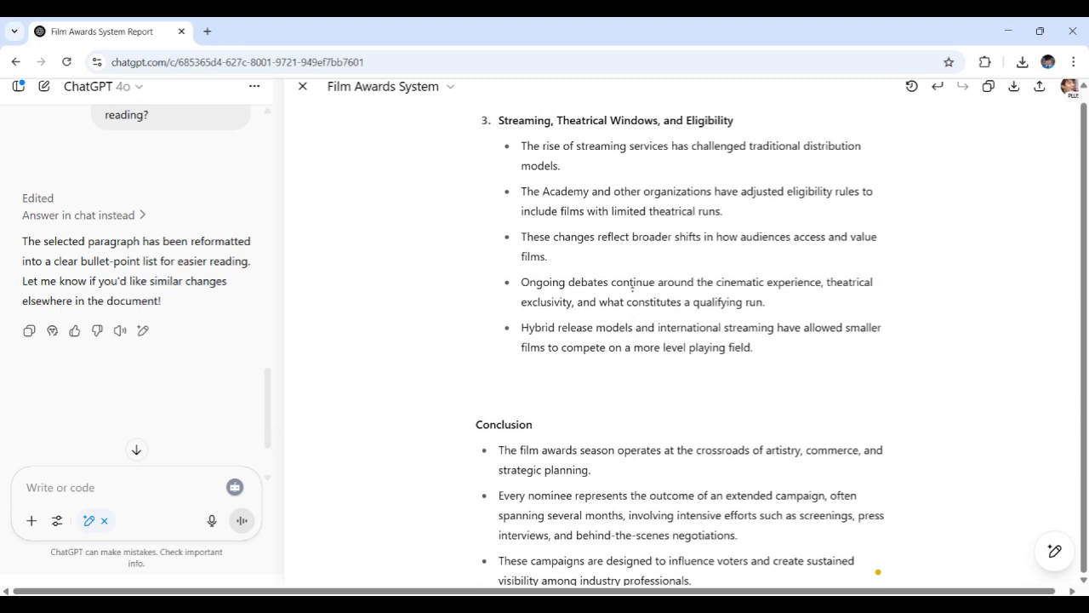
{"action": "scroll", "coordinate": [639, 291], "scroll_direction": "up", "scroll_amount": 8}
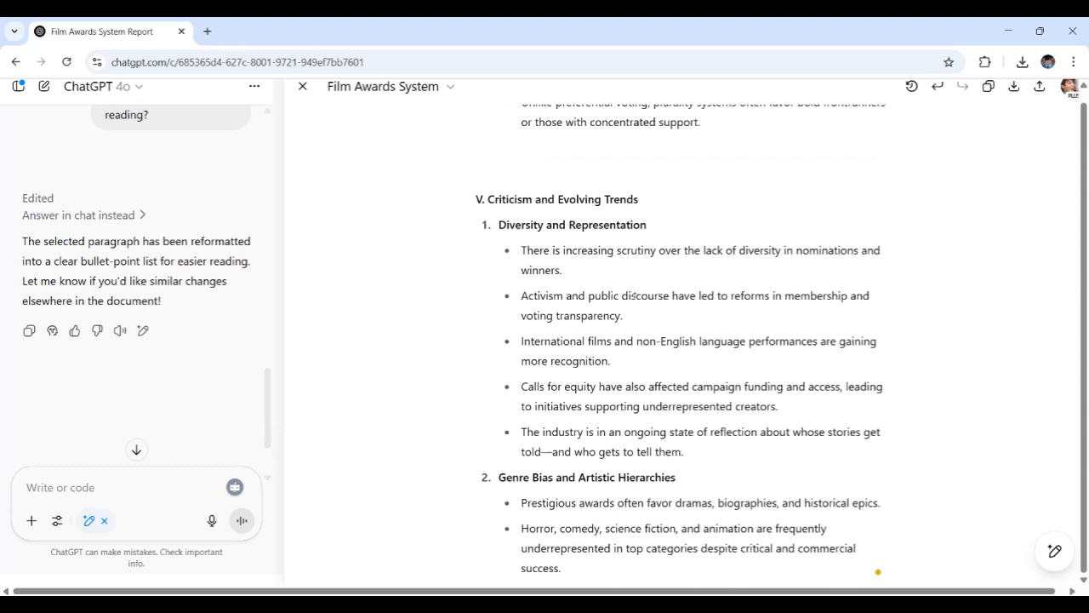
{"action": "scroll", "coordinate": [637, 295], "scroll_direction": "up", "scroll_amount": 1}
{"action": "scroll", "coordinate": [641, 347], "scroll_direction": "up", "scroll_amount": 4}
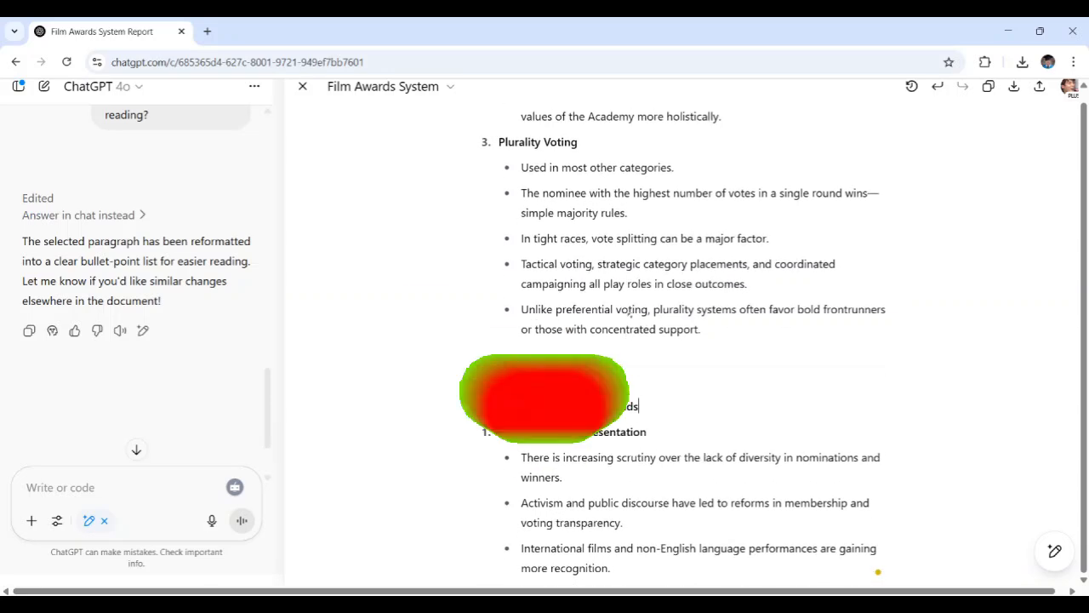
{"action": "scroll", "coordinate": [642, 347], "scroll_direction": "up", "scroll_amount": 4}
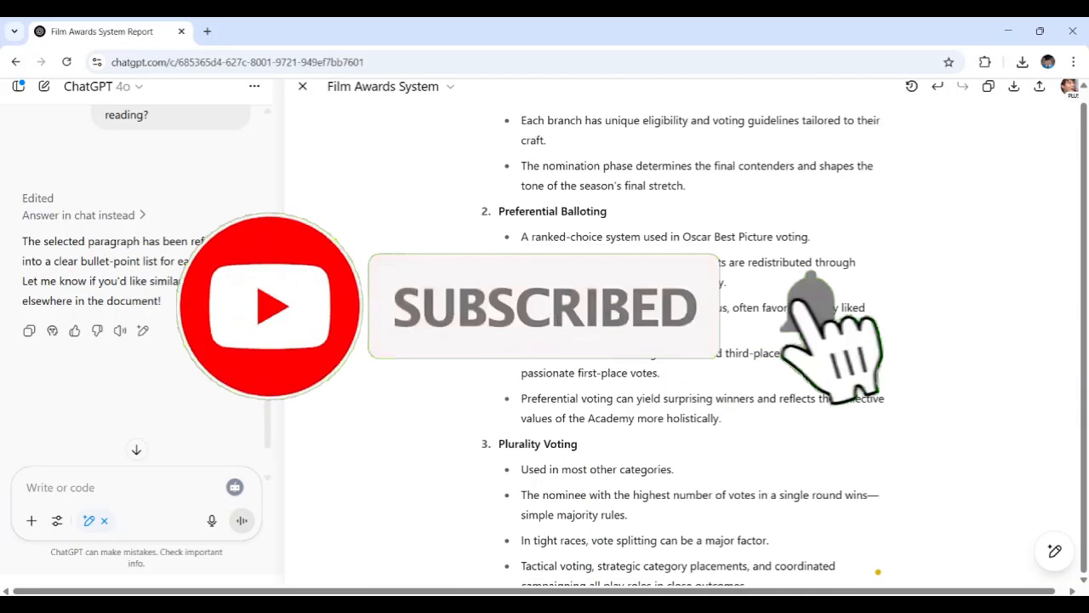
{"action": "scroll", "coordinate": [877, 576], "scroll_direction": "up", "scroll_amount": 1}
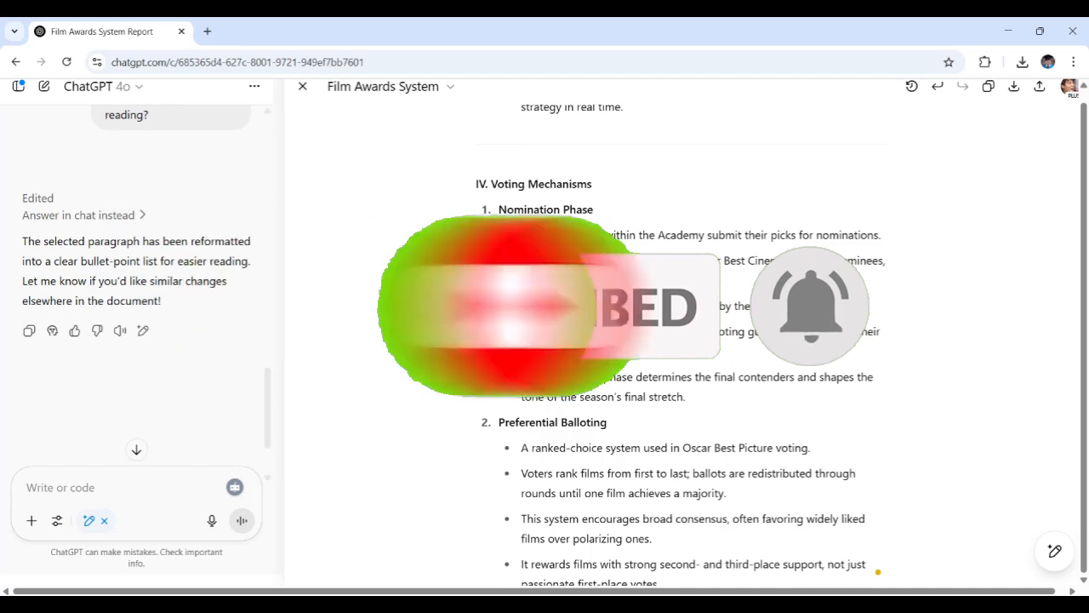
{"action": "scroll", "coordinate": [877, 572], "scroll_direction": "up", "scroll_amount": 3}
{"action": "scroll", "coordinate": [878, 572], "scroll_direction": "up", "scroll_amount": 9}
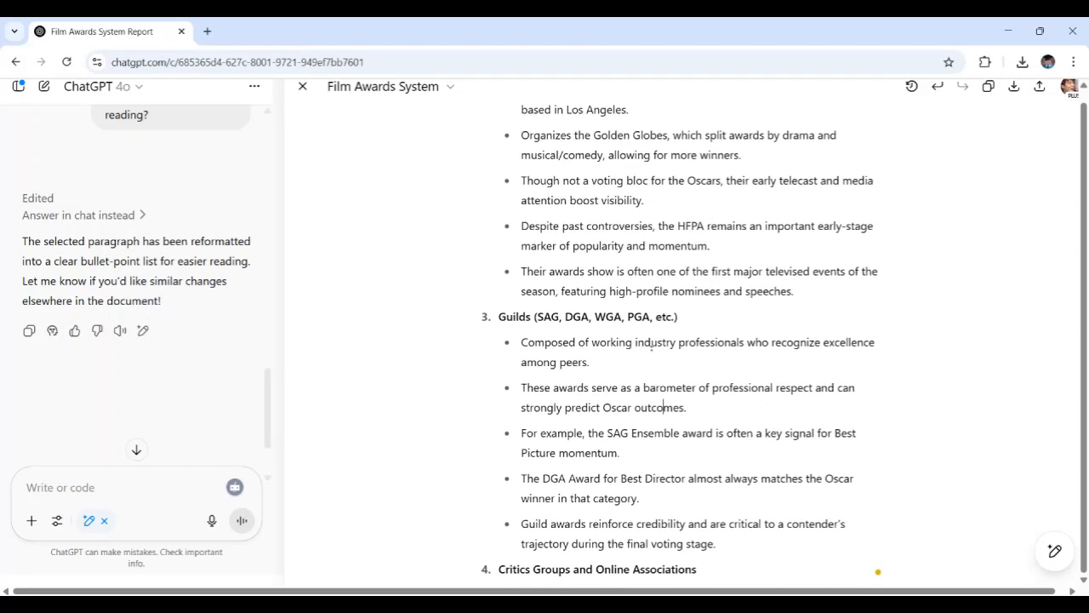
{"action": "scroll", "coordinate": [877, 572], "scroll_direction": "up", "scroll_amount": 1}
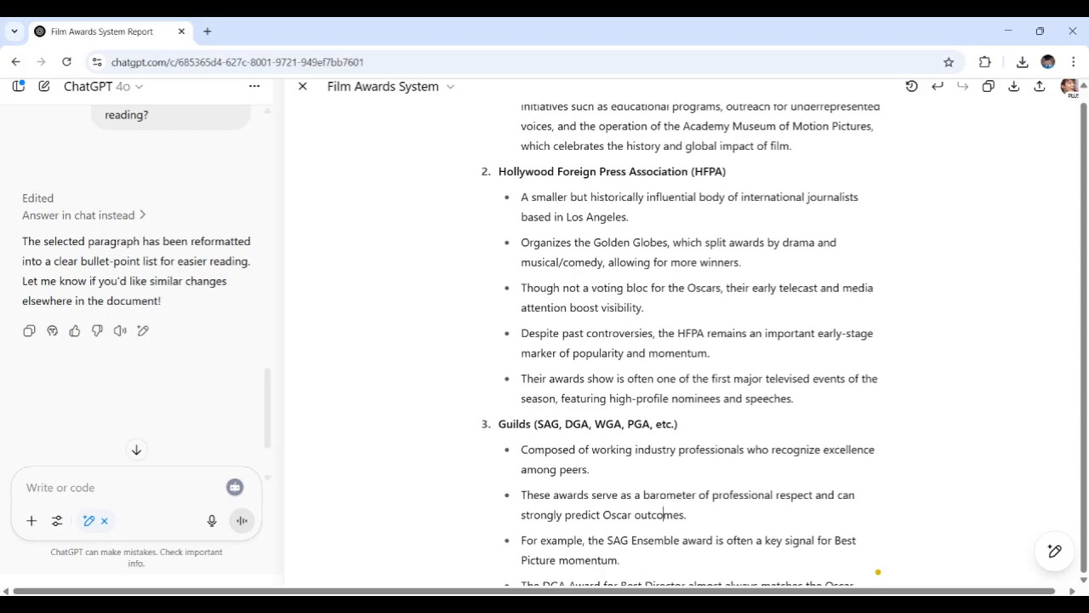
{"action": "scroll", "coordinate": [651, 391], "scroll_direction": "up", "scroll_amount": 5}
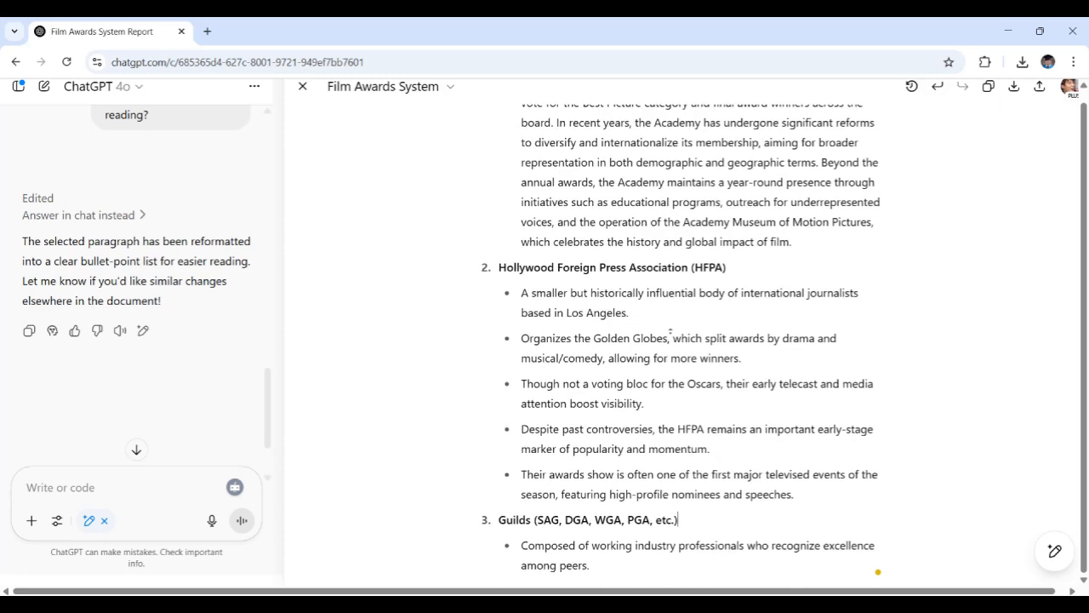
{"action": "scroll", "coordinate": [656, 468], "scroll_direction": "down", "scroll_amount": 2}
{"action": "scroll", "coordinate": [655, 469], "scroll_direction": "up", "scroll_amount": 1}
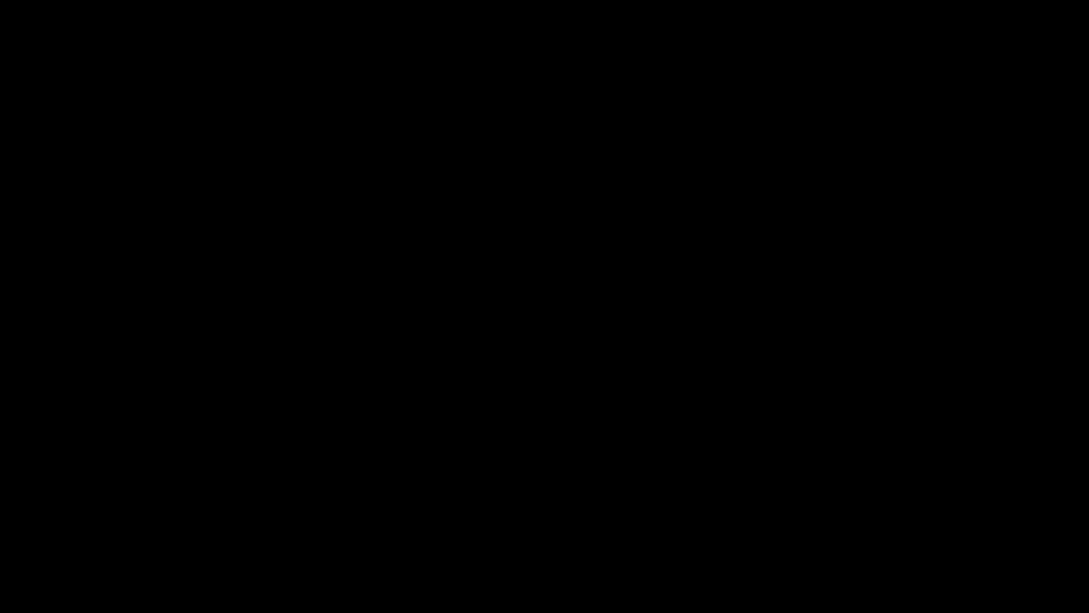